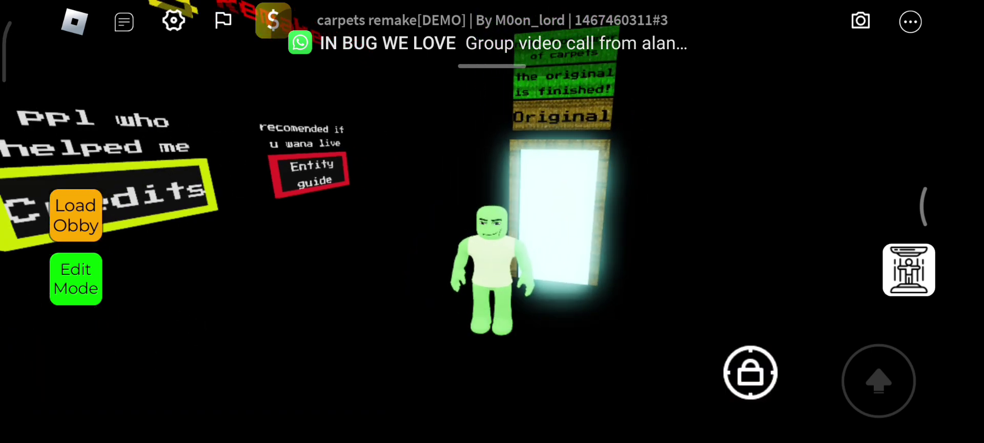
# - Browse the published obbies, then close the search without loading one
pyautogui.click(76, 216)
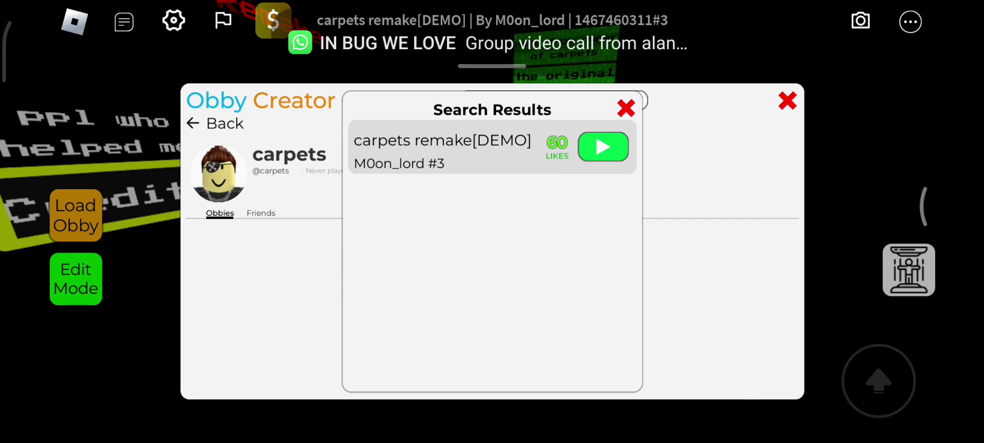
pyautogui.click(787, 101)
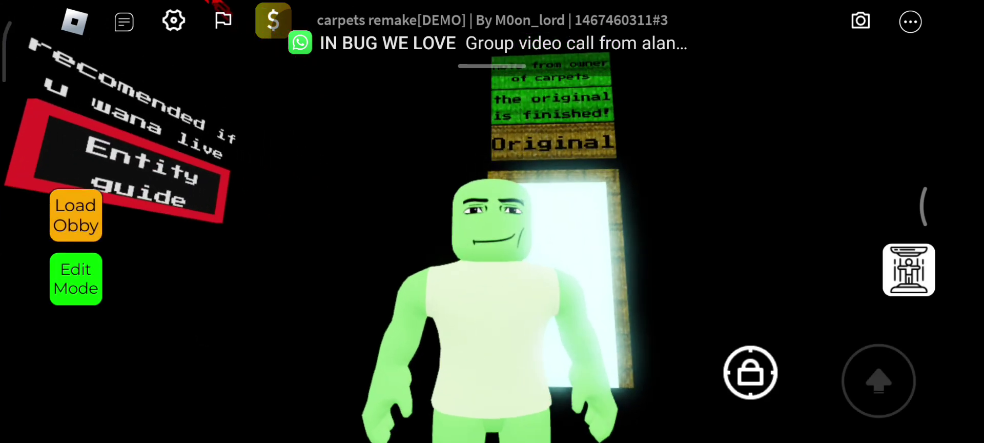